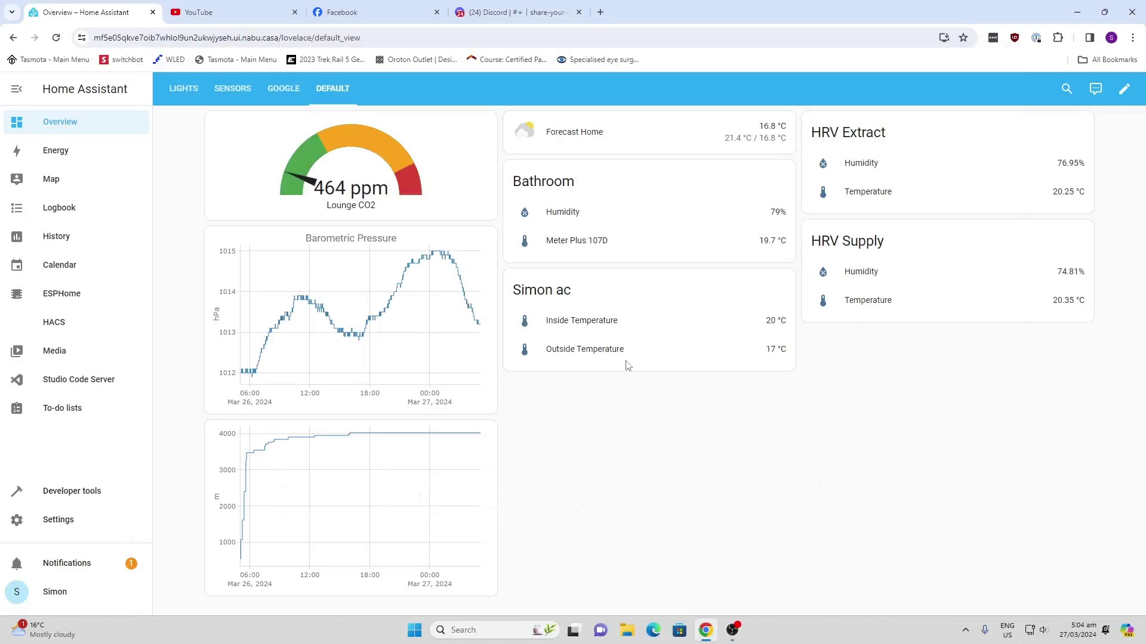
- Add the System Monitor integration from Devices & services and complete its setup
left_click(72, 523)
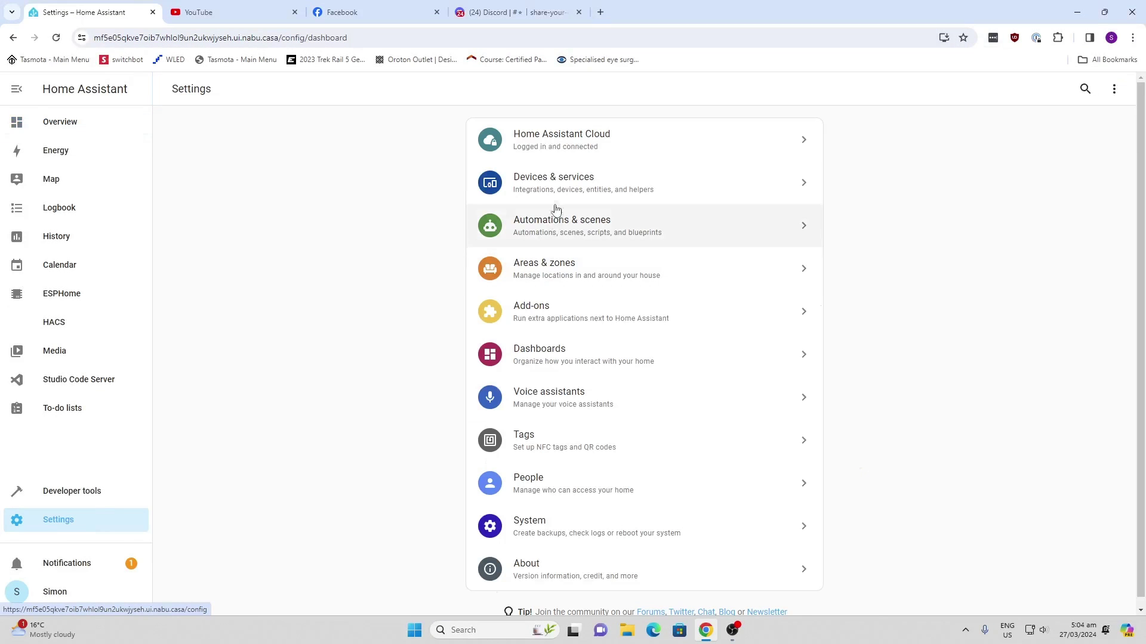
left_click(563, 183)
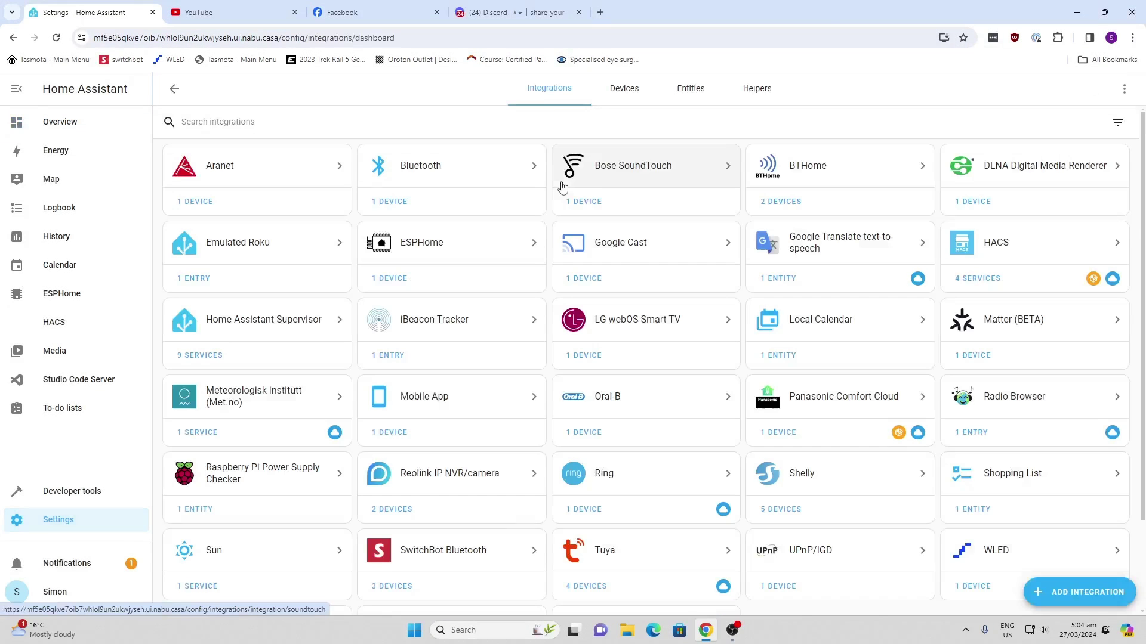
left_click(1088, 591)
type("s")
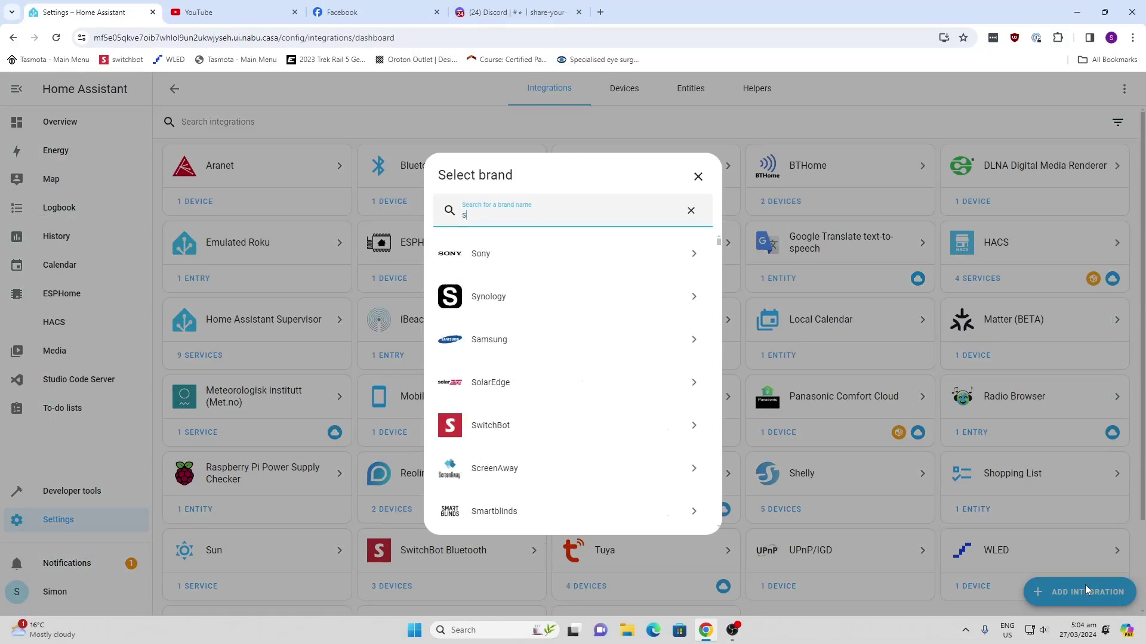
type("y")
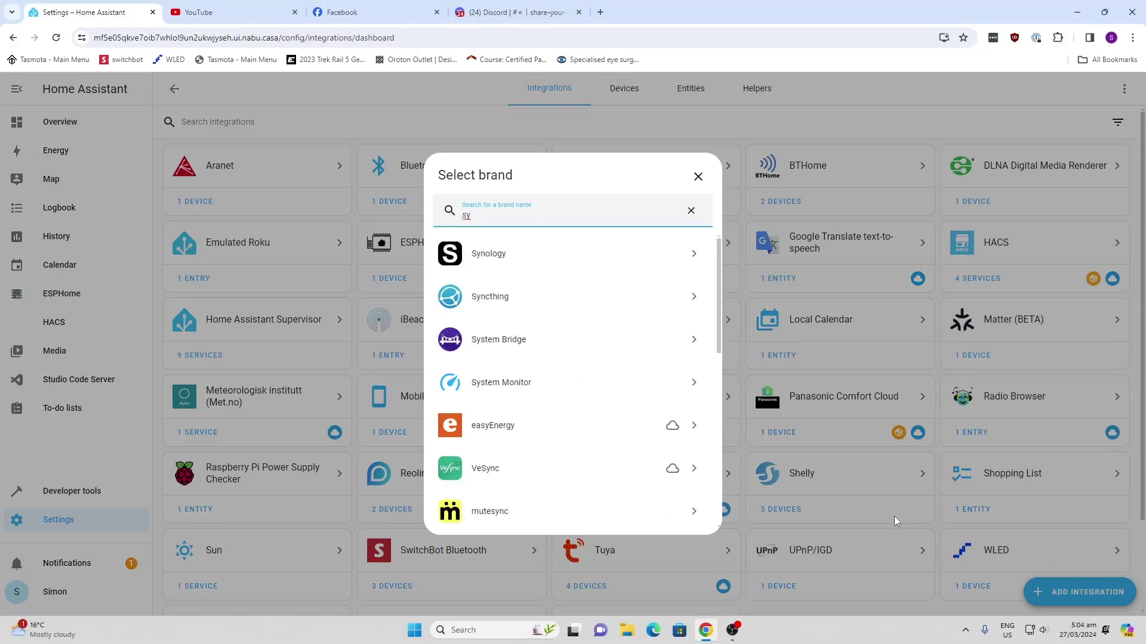
type("s")
left_click(488, 302)
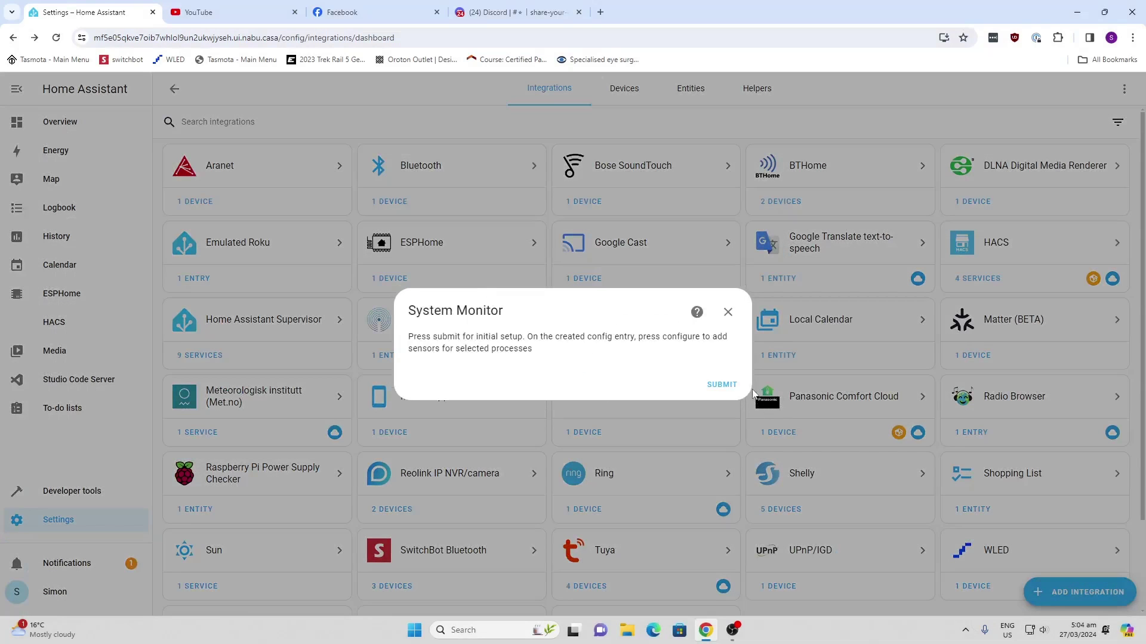
left_click(732, 390)
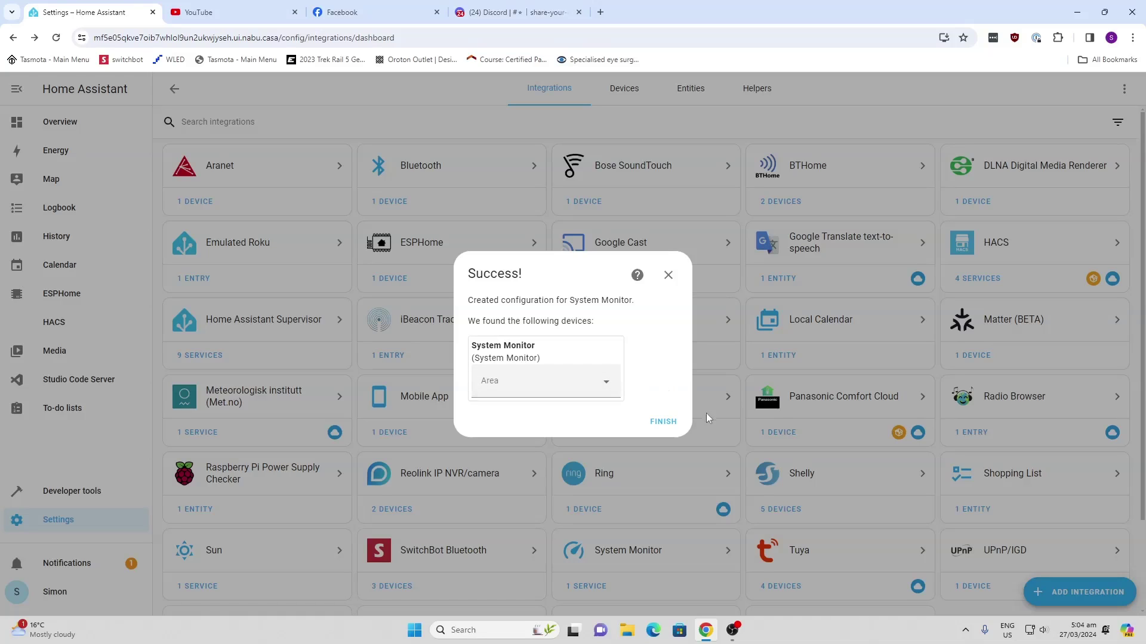
left_click(664, 429)
scroll(662, 439, "down", 2)
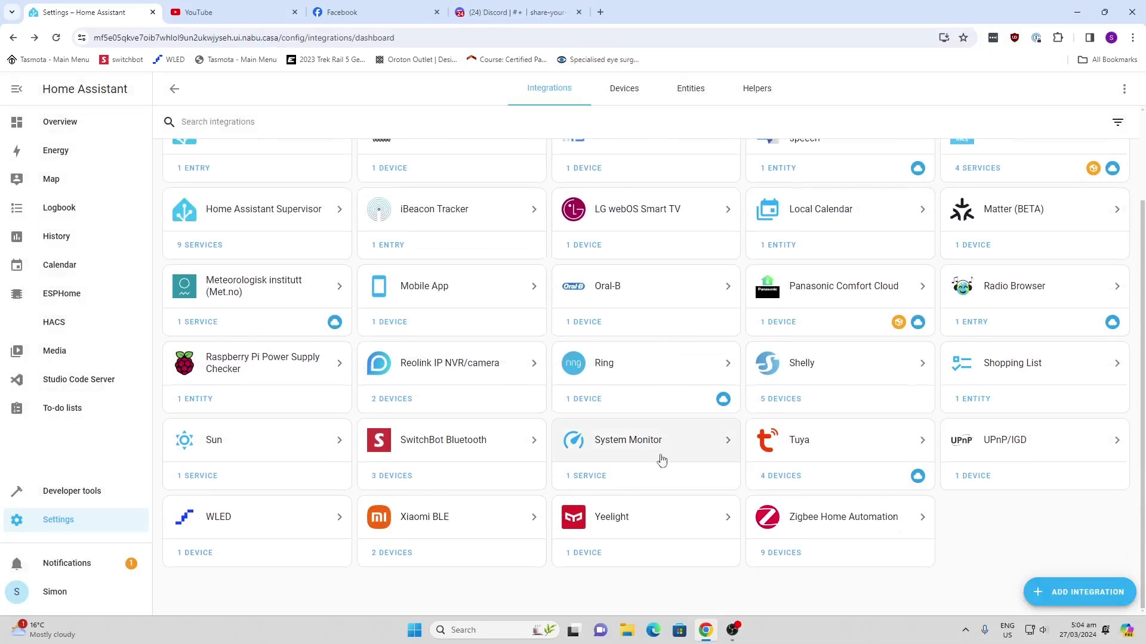
- Open the System Monitor device page and reveal its 70 hidden entities
left_click(586, 476)
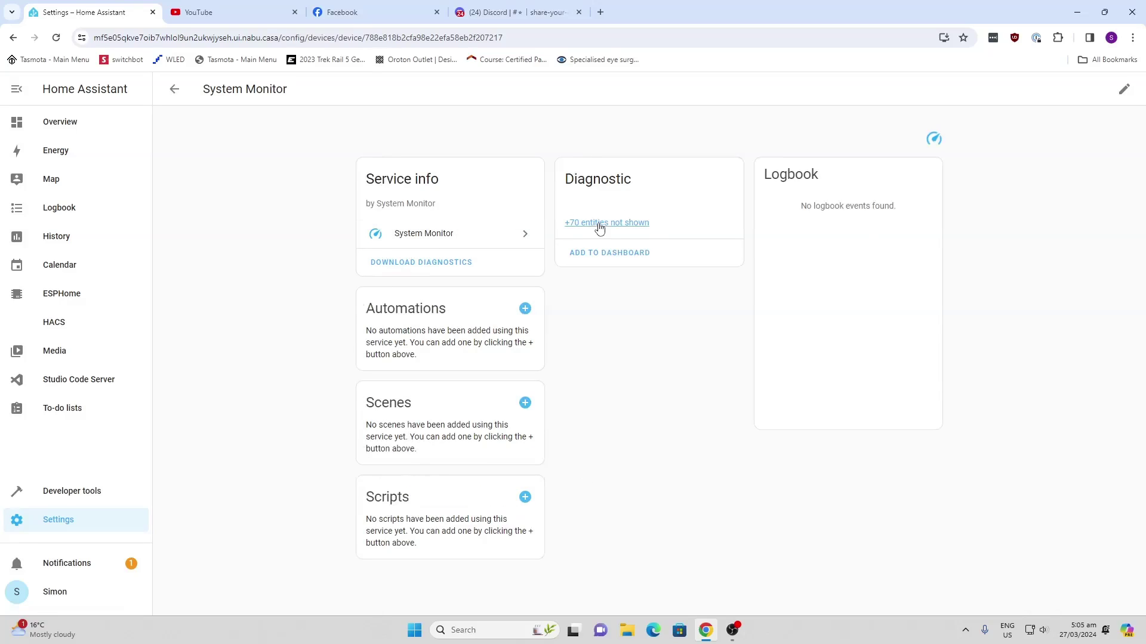
left_click(600, 223)
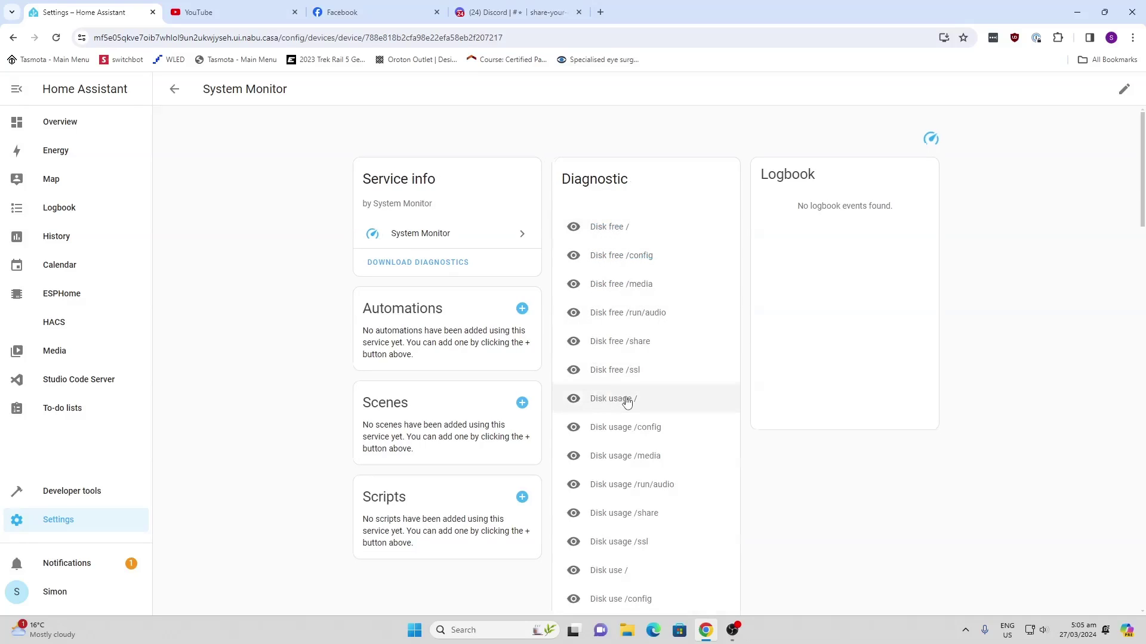
scroll(626, 402, "down", 1)
scroll(629, 402, "down", 2)
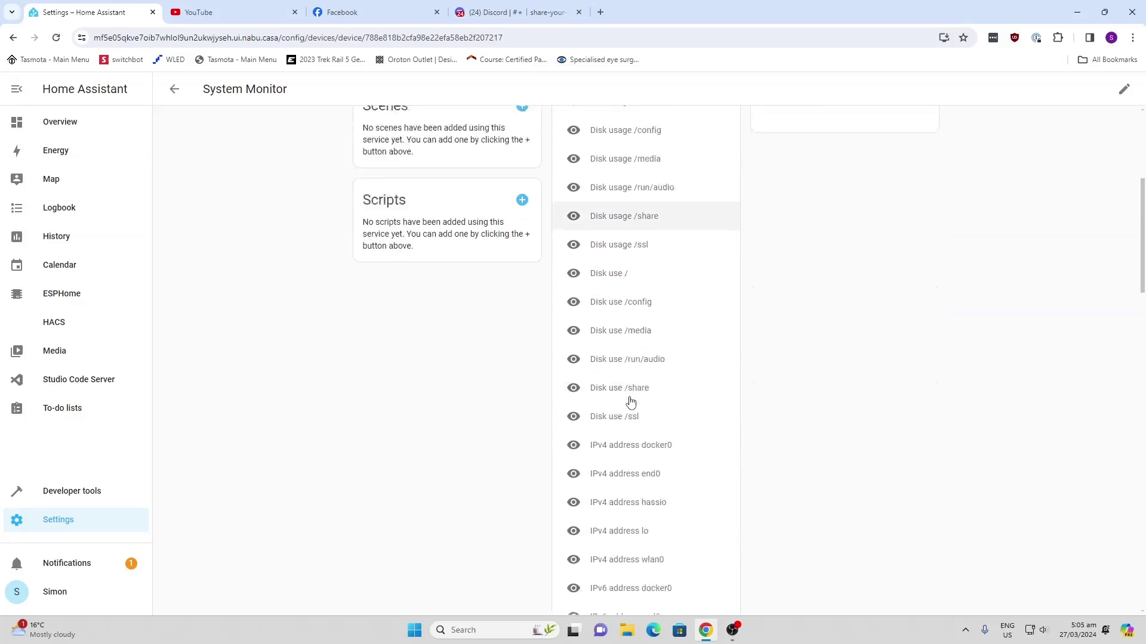
scroll(630, 403, "down", 1)
scroll(631, 402, "down", 2)
scroll(631, 402, "down", 2)
scroll(631, 402, "down", 2)
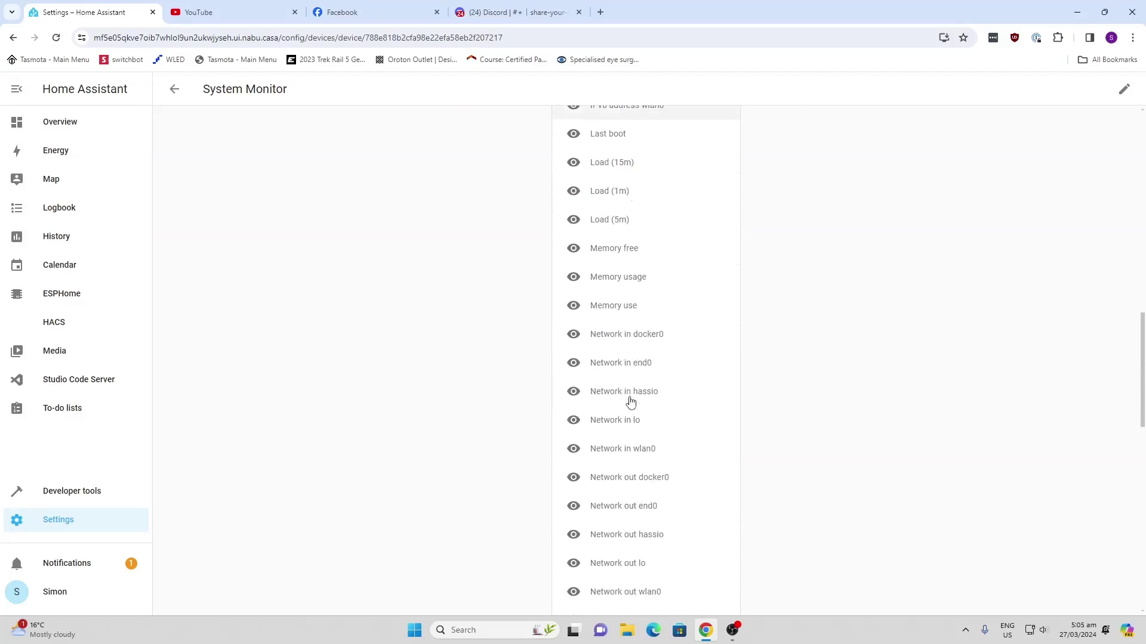
scroll(631, 402, "down", 1)
scroll(630, 402, "down", 2)
scroll(630, 402, "down", 4)
scroll(630, 402, "down", 2)
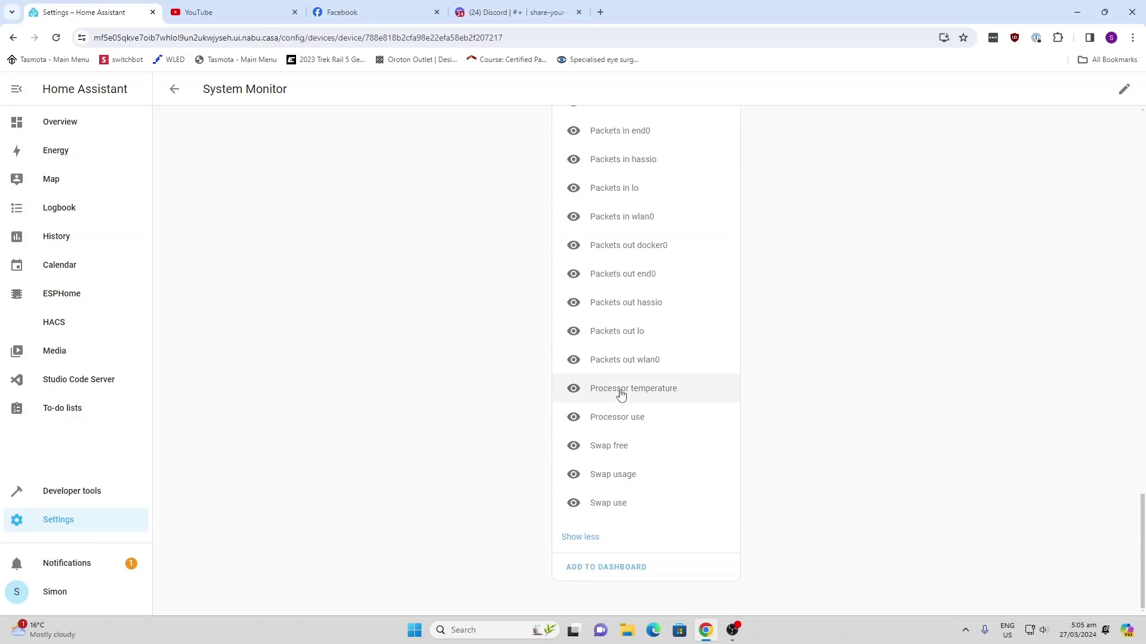
- Enable the Processor temperature entity in its settings and return to the entity list
left_click(620, 391)
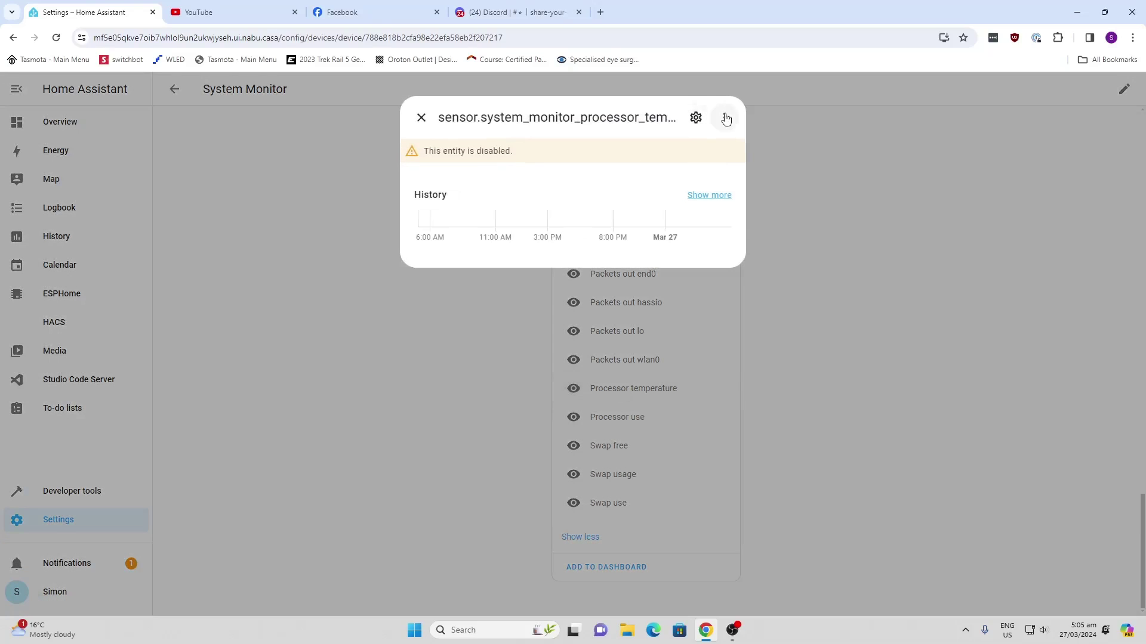
left_click(694, 118)
left_click(720, 154)
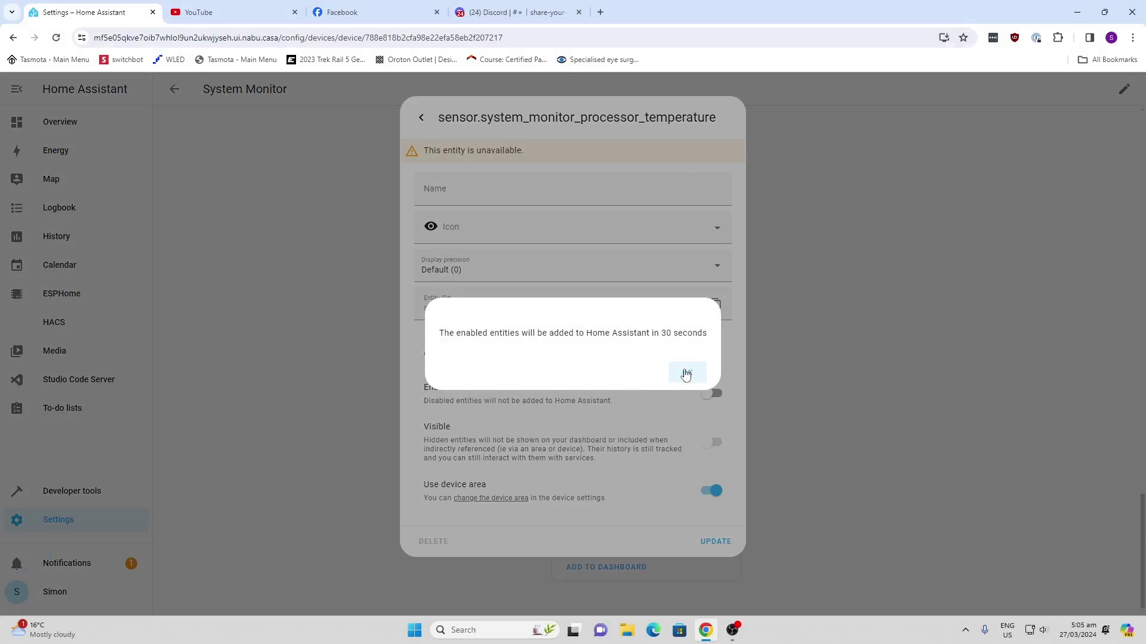
left_click(686, 374)
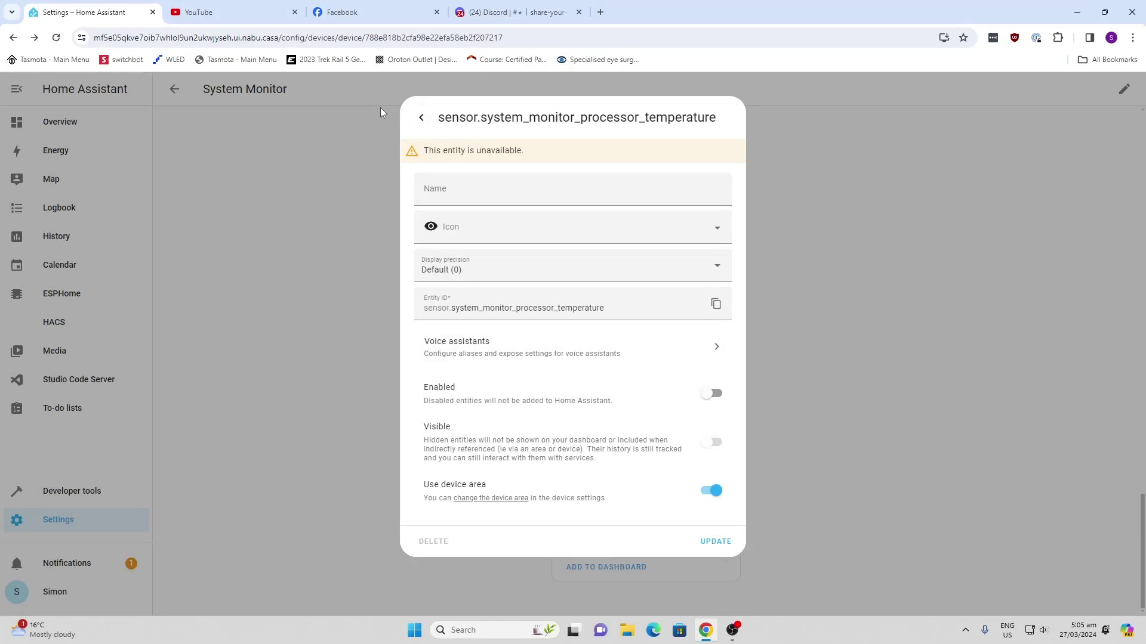
left_click(430, 125)
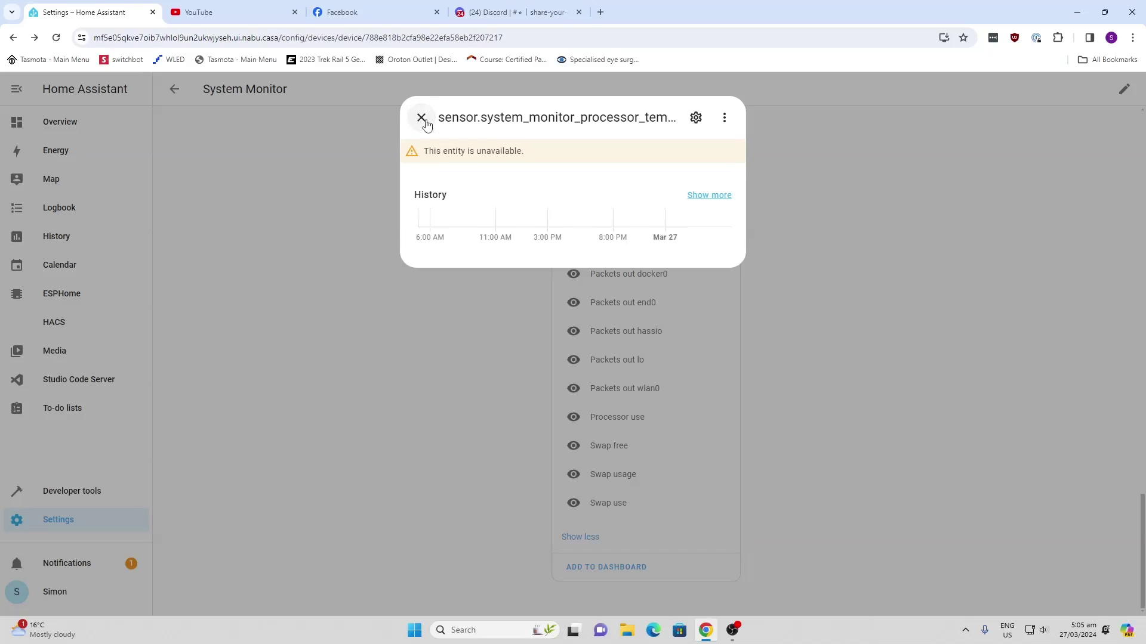
left_click(427, 123)
scroll(550, 331, "up", 1)
scroll(573, 340, "up", 1)
scroll(578, 342, "up", 3)
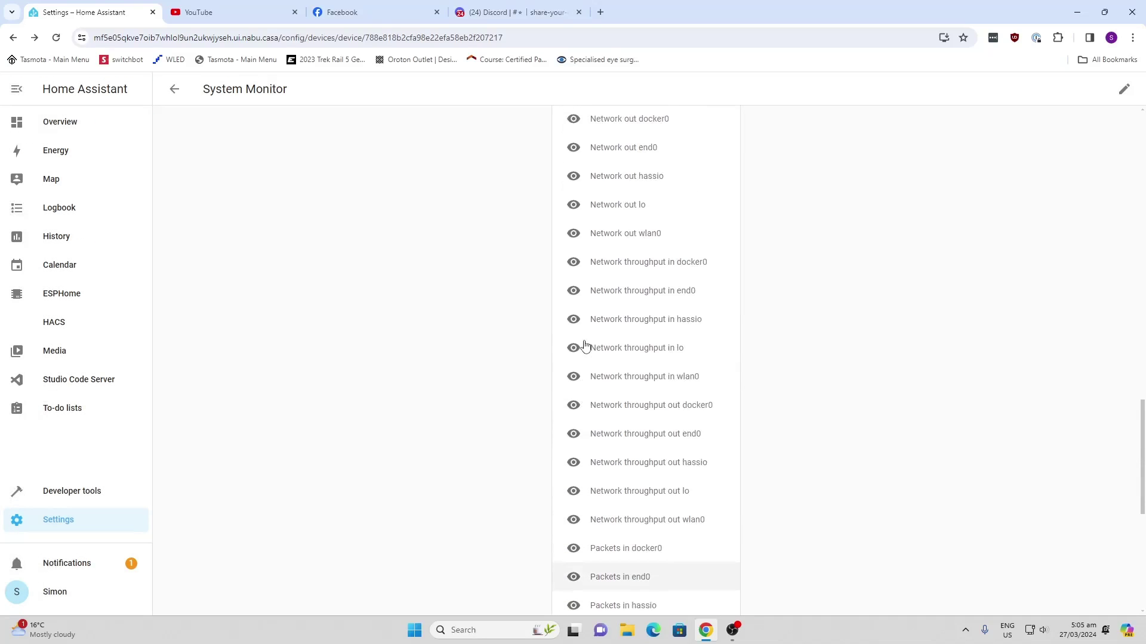
scroll(584, 346, "up", 1)
scroll(584, 346, "up", 1)
scroll(582, 340, "up", 3)
scroll(583, 340, "down", 1)
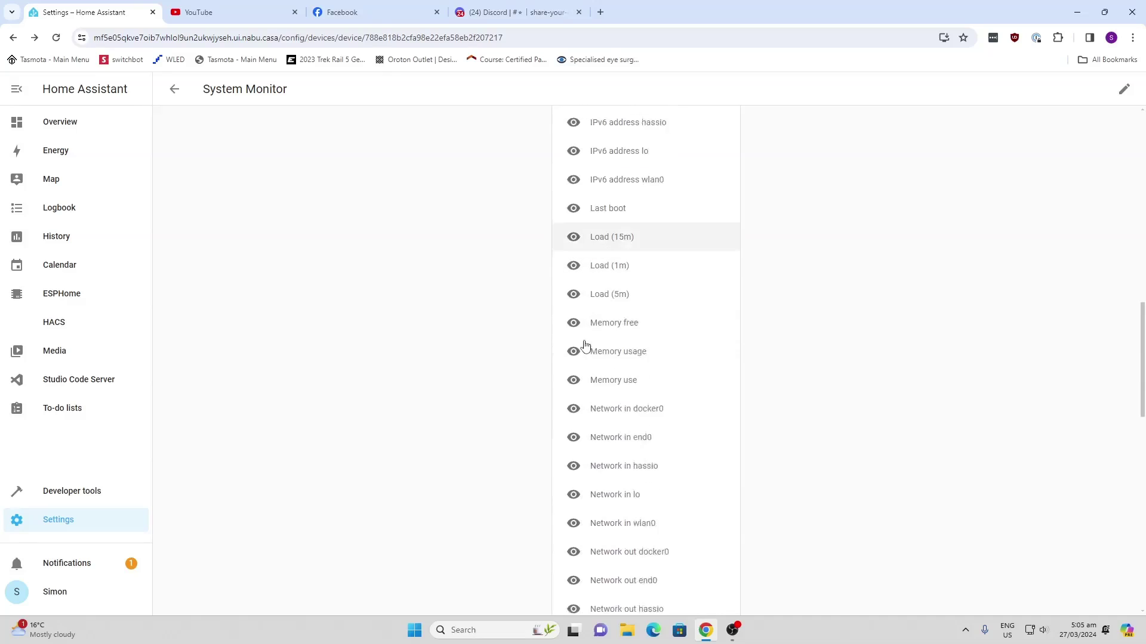
scroll(583, 338, "down", 1)
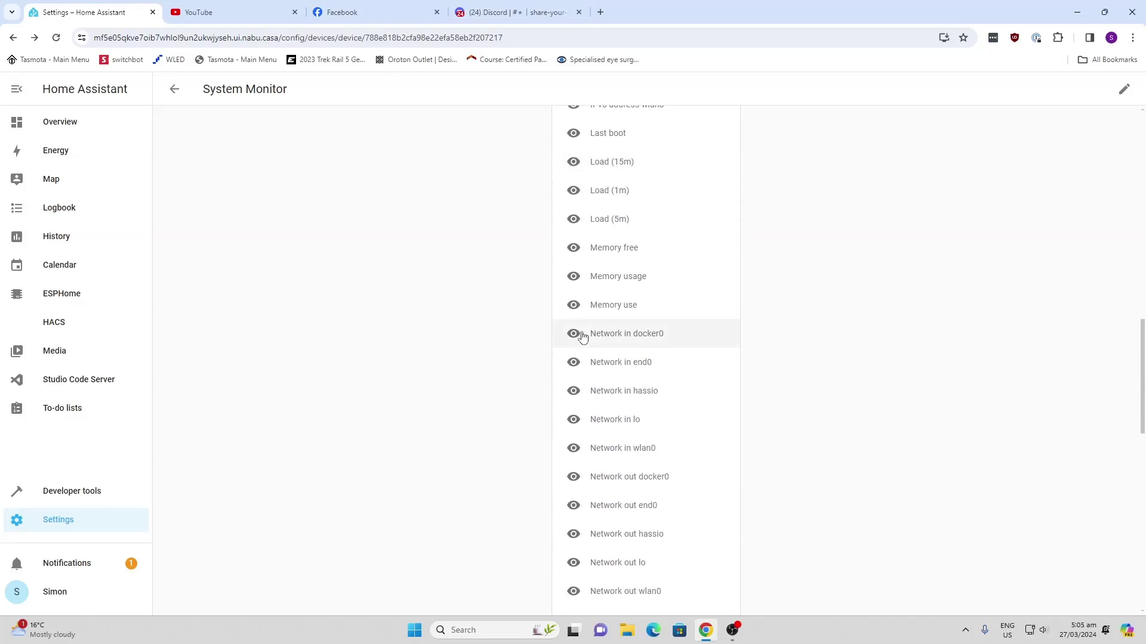
- Enable the Memory usage entity in its settings and save the change
left_click(576, 283)
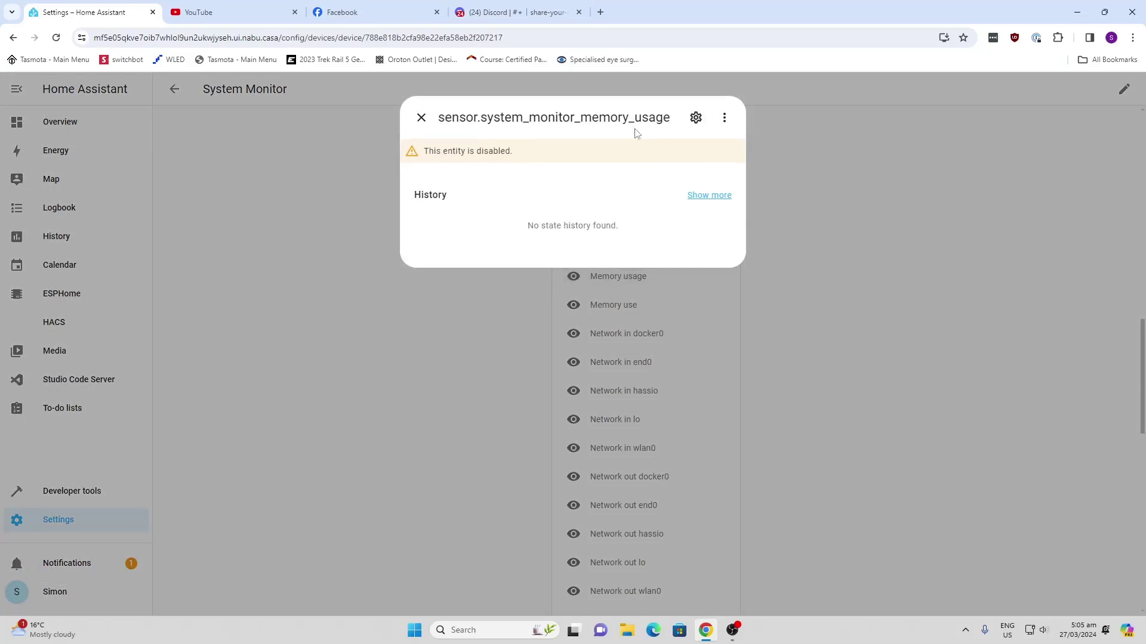
left_click(696, 120)
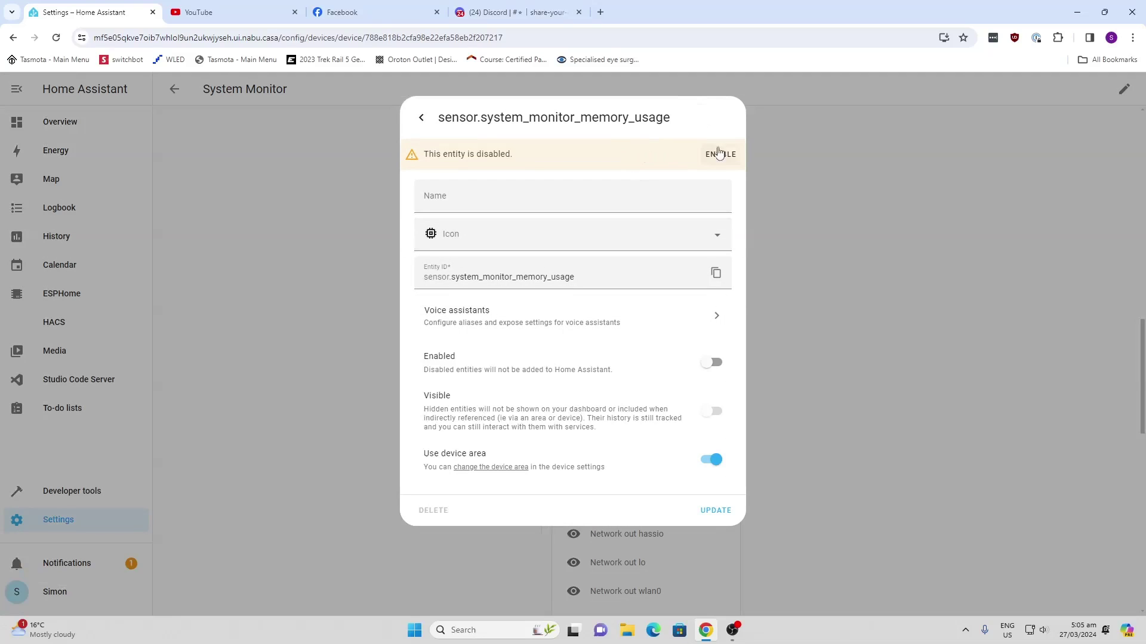
left_click(719, 154)
left_click(688, 374)
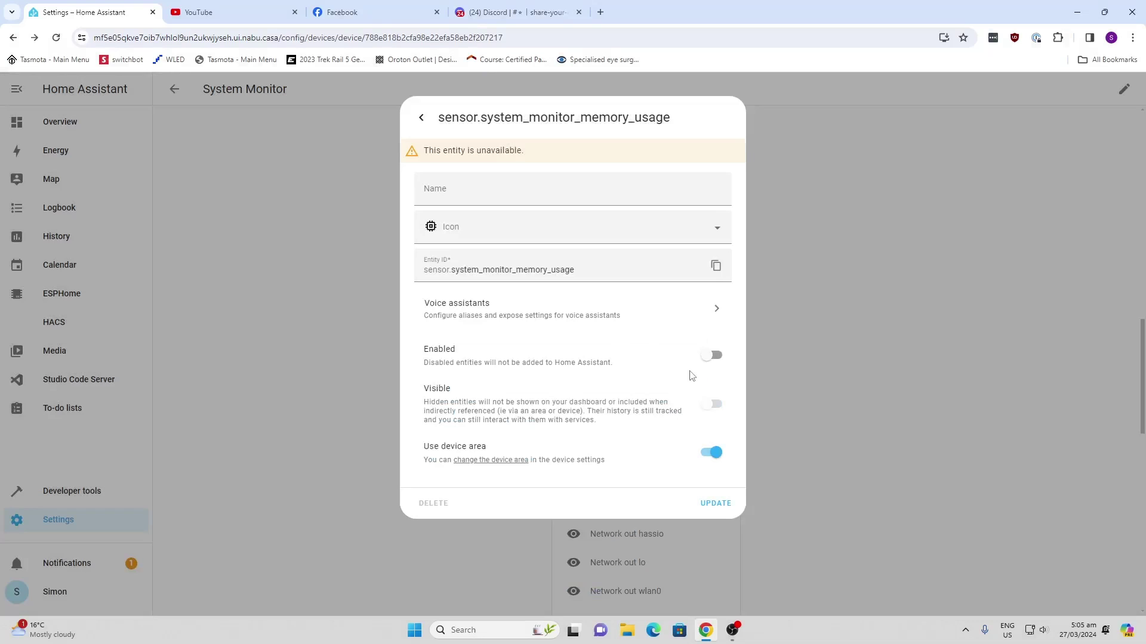
left_click(723, 504)
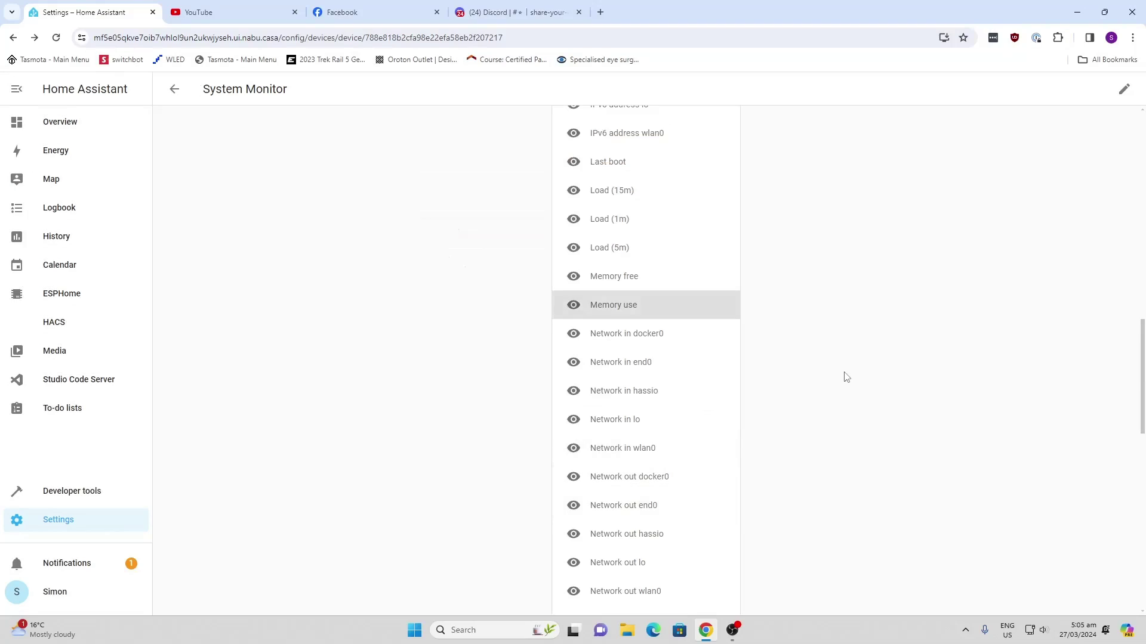
scroll(839, 391, "up", 5)
scroll(839, 391, "up", 3)
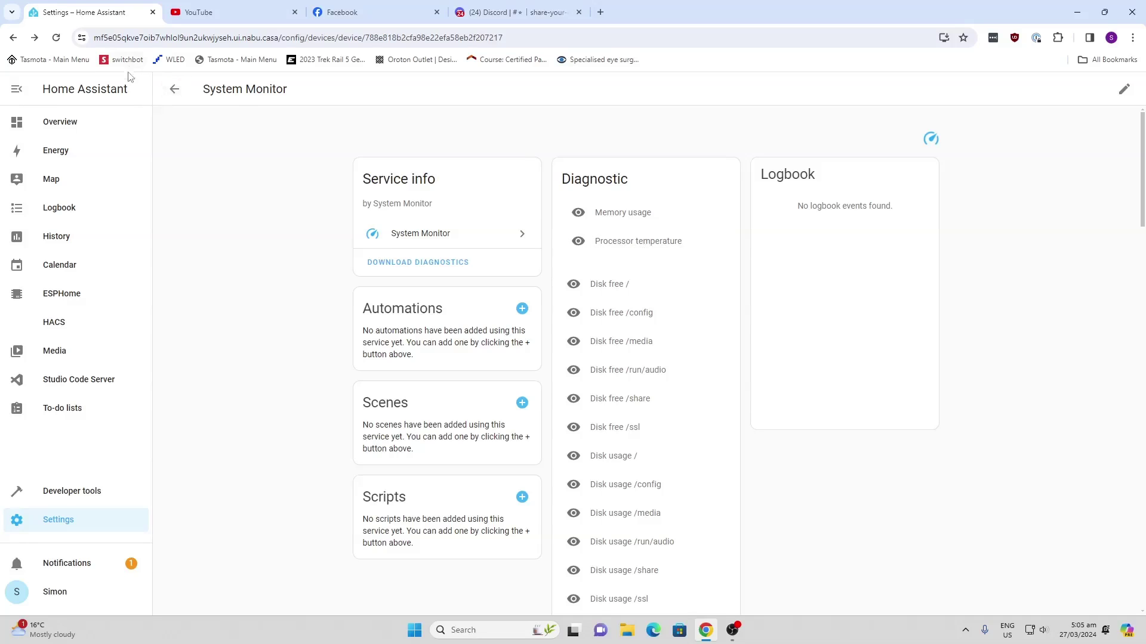
- Reopen the System Monitor device page from Integrations, then go to the Overview dashboard
left_click(178, 93)
scroll(585, 299, "down", 3)
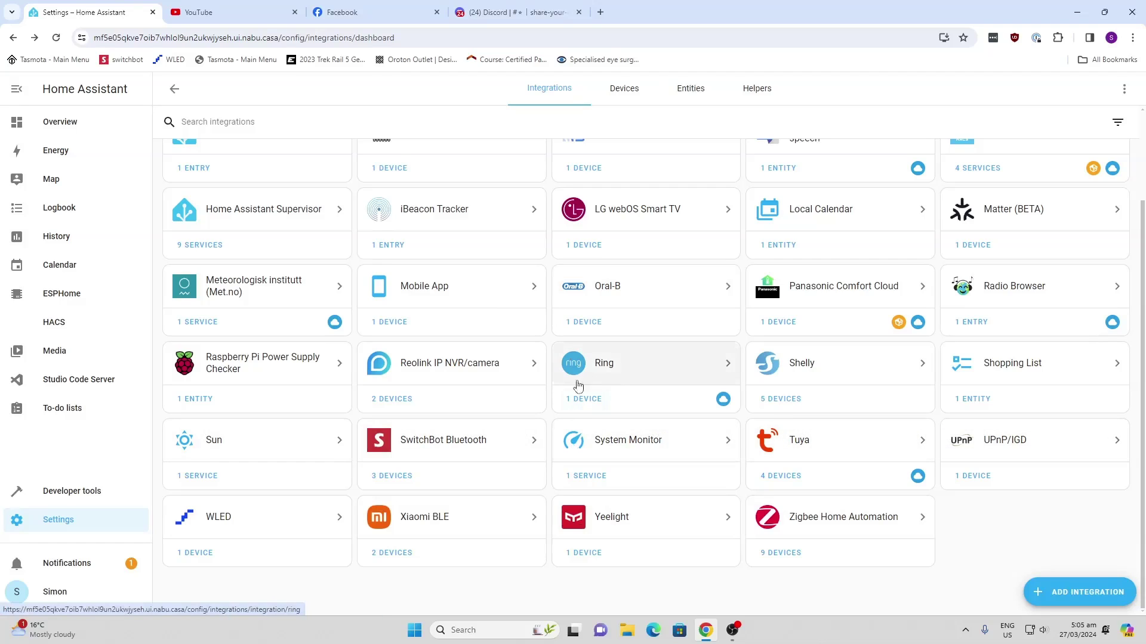
left_click(601, 475)
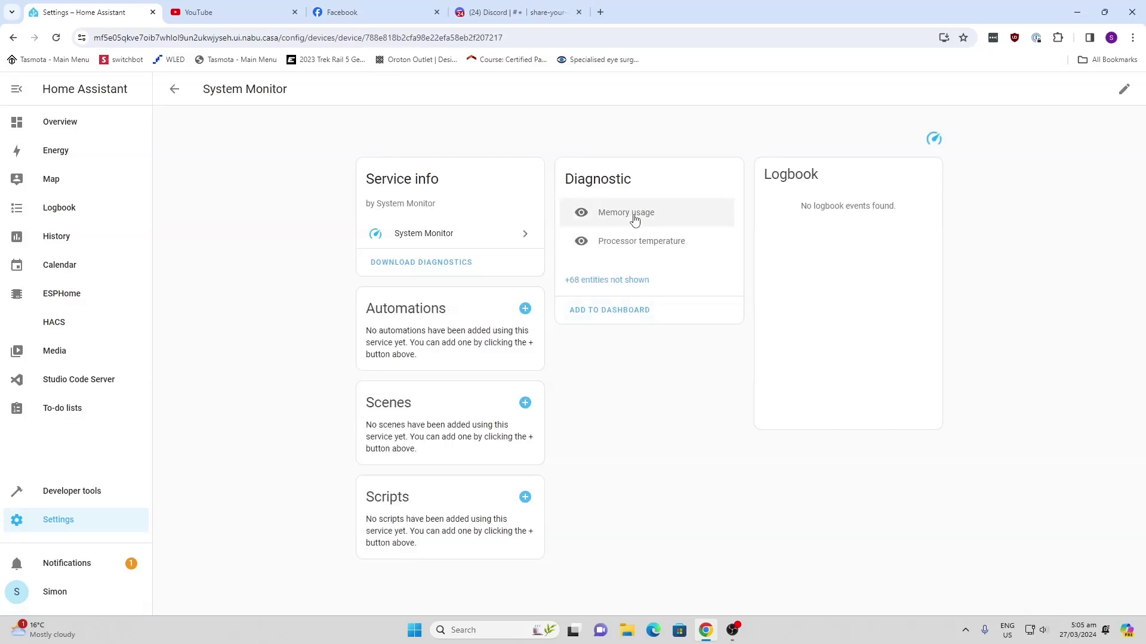
left_click(52, 126)
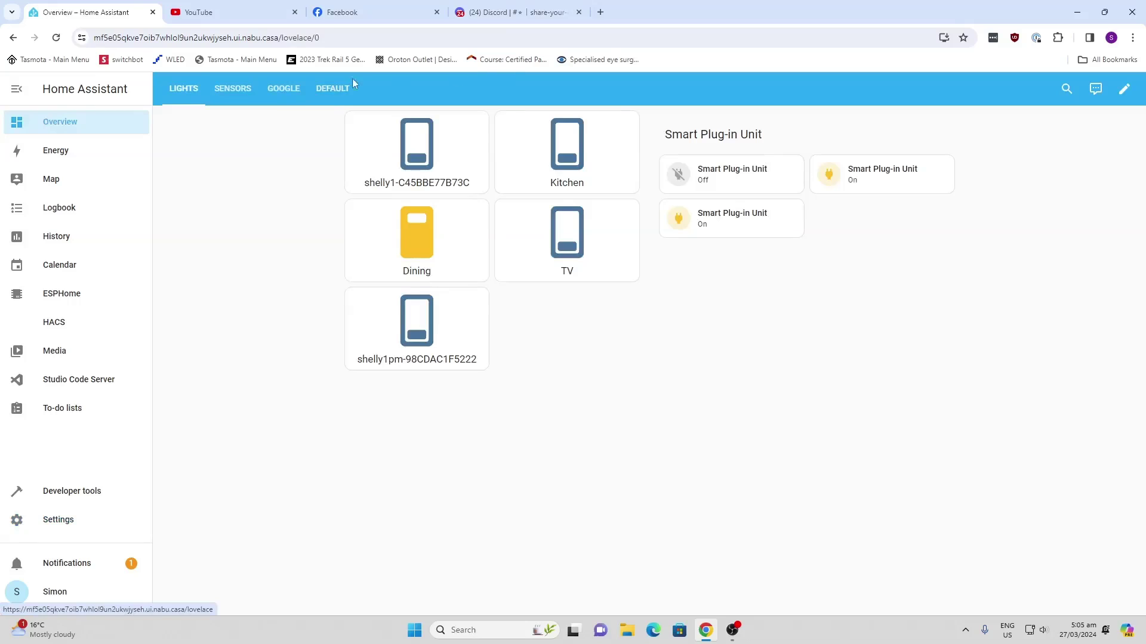
- Switch to the Default view, enter edit mode and search the card types for a new card
left_click(333, 89)
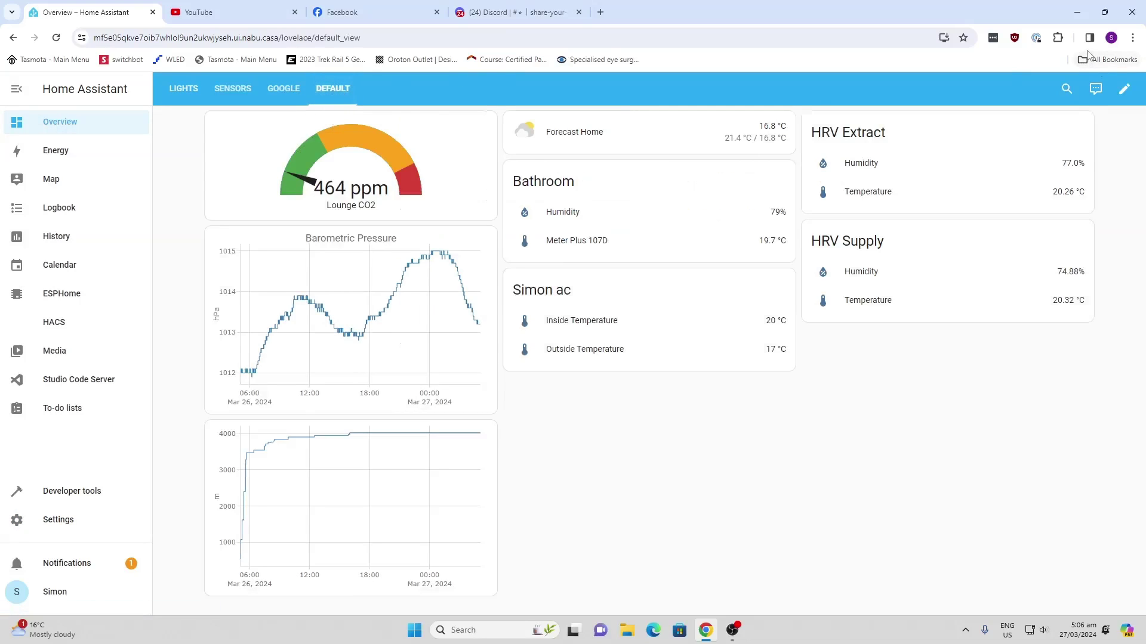
left_click(1125, 91)
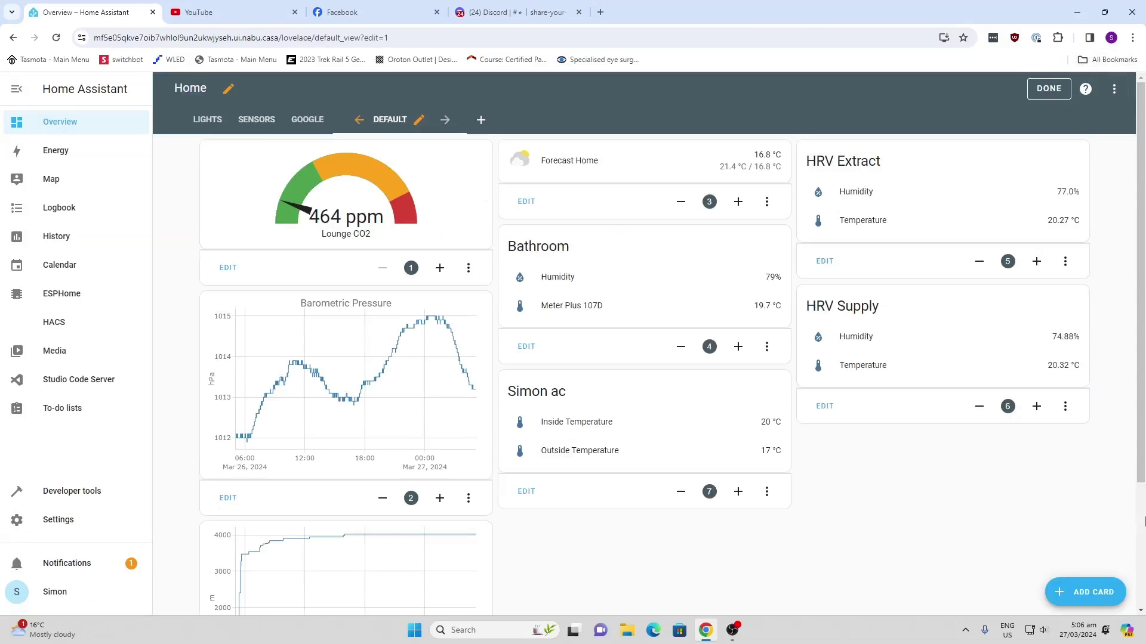
left_click(1085, 593)
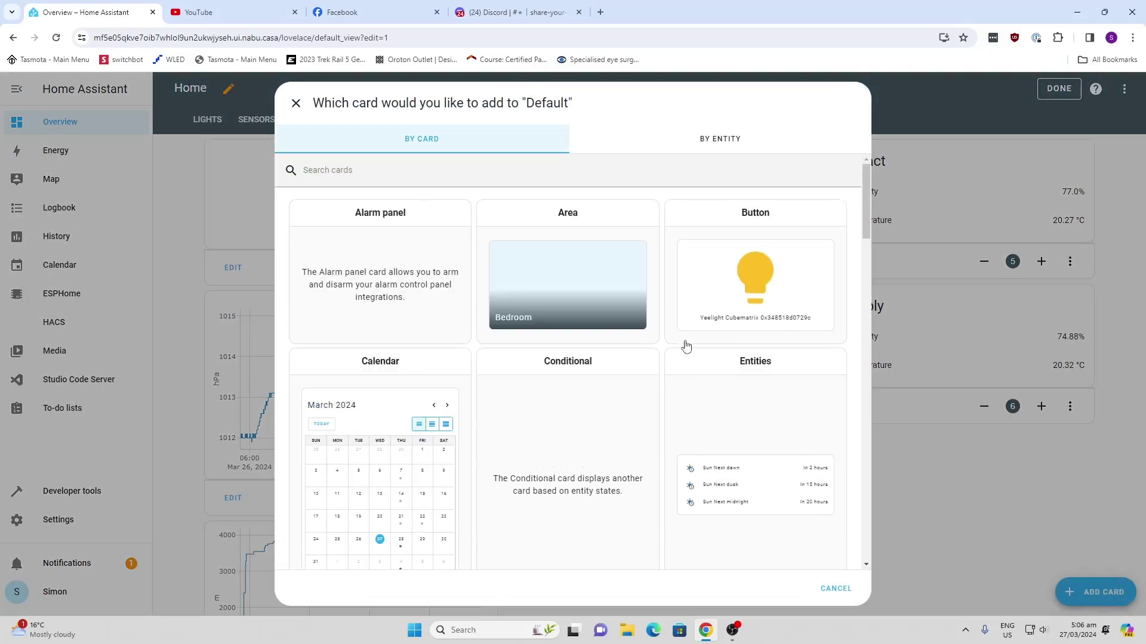
left_click(522, 174)
type("g")
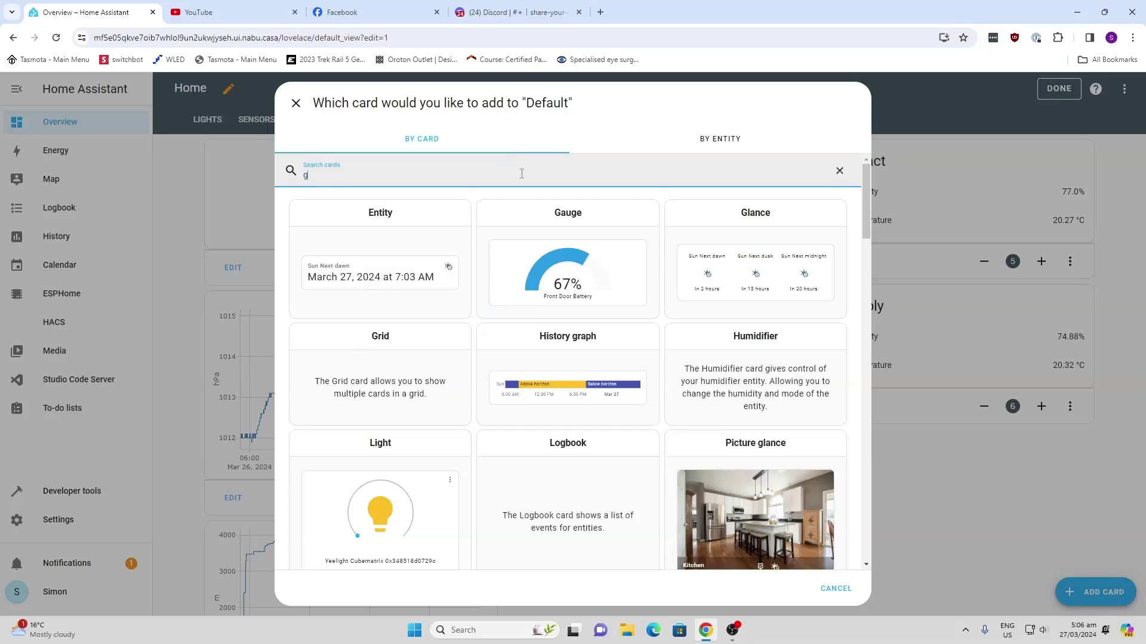
type("u")
key("BackSpace")
- Choose a Gauge card set to System Monitor Processor temperature instead of Front Door Battery
left_click(534, 309)
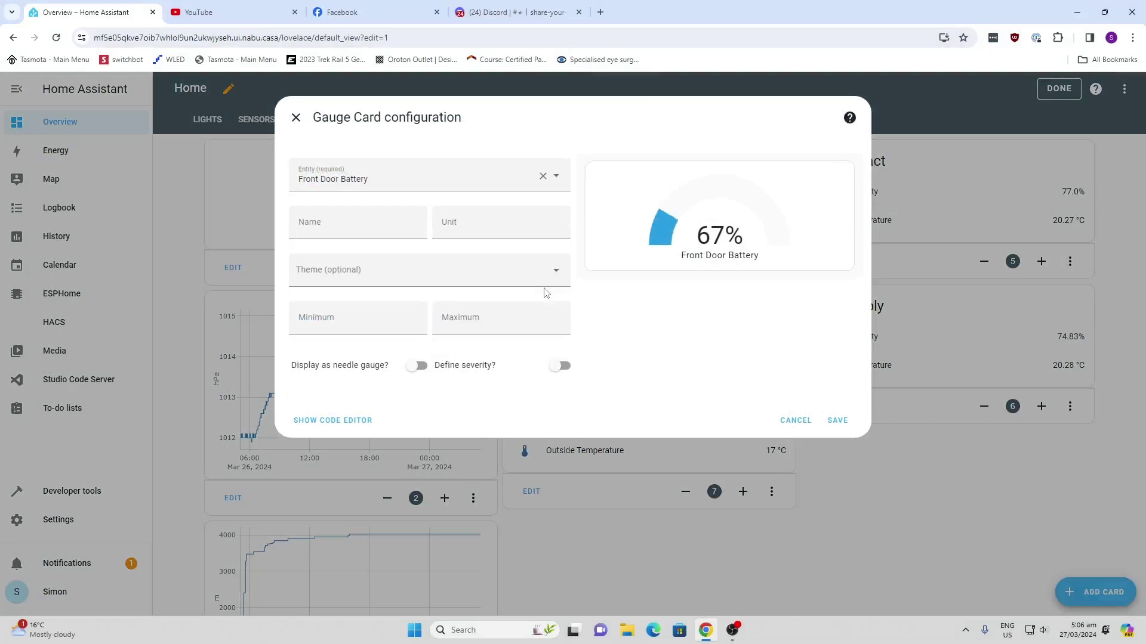
left_click(543, 175)
left_click(445, 182)
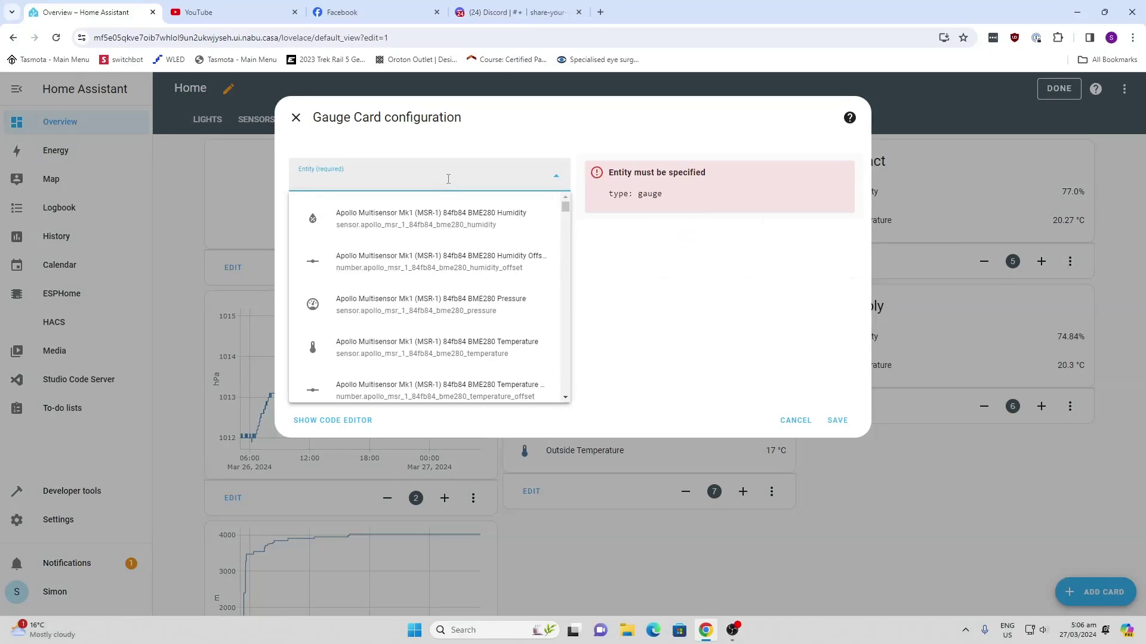
type("sys")
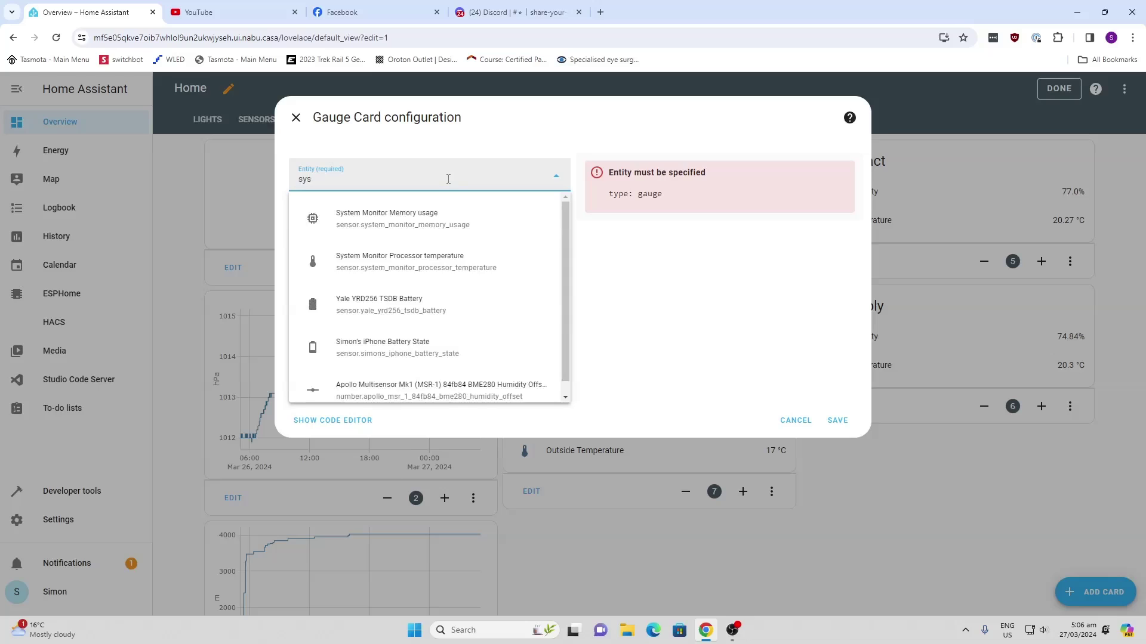
left_click(445, 264)
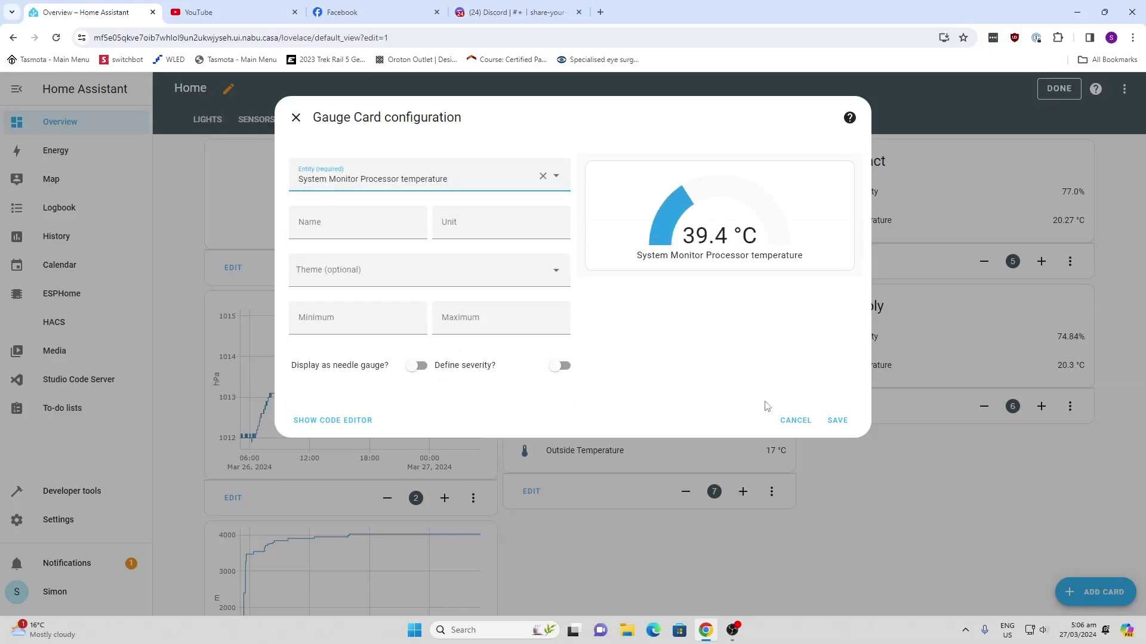
- Save the Processor temperature gauge card and finish editing the Default dashboard
left_click(838, 420)
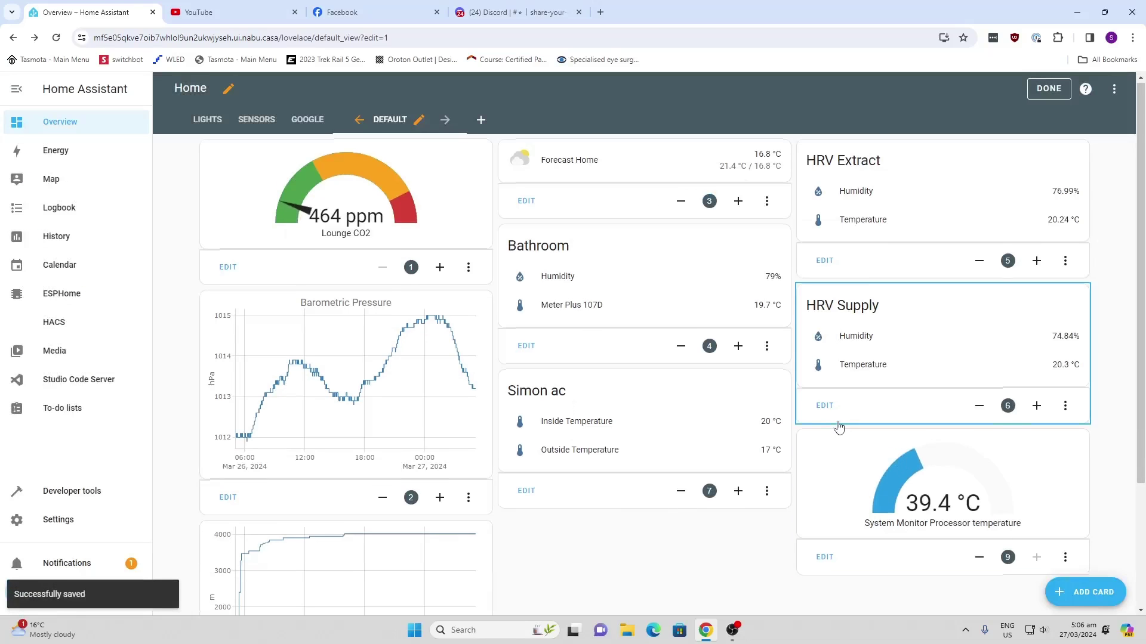
scroll(838, 422, "down", 2)
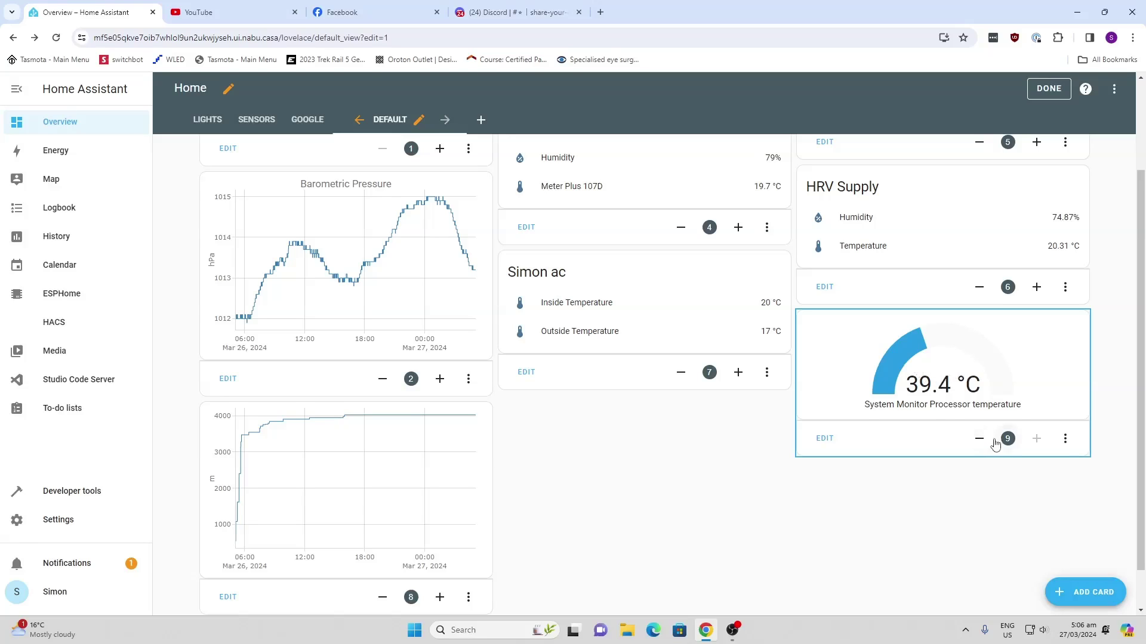
left_click(1046, 89)
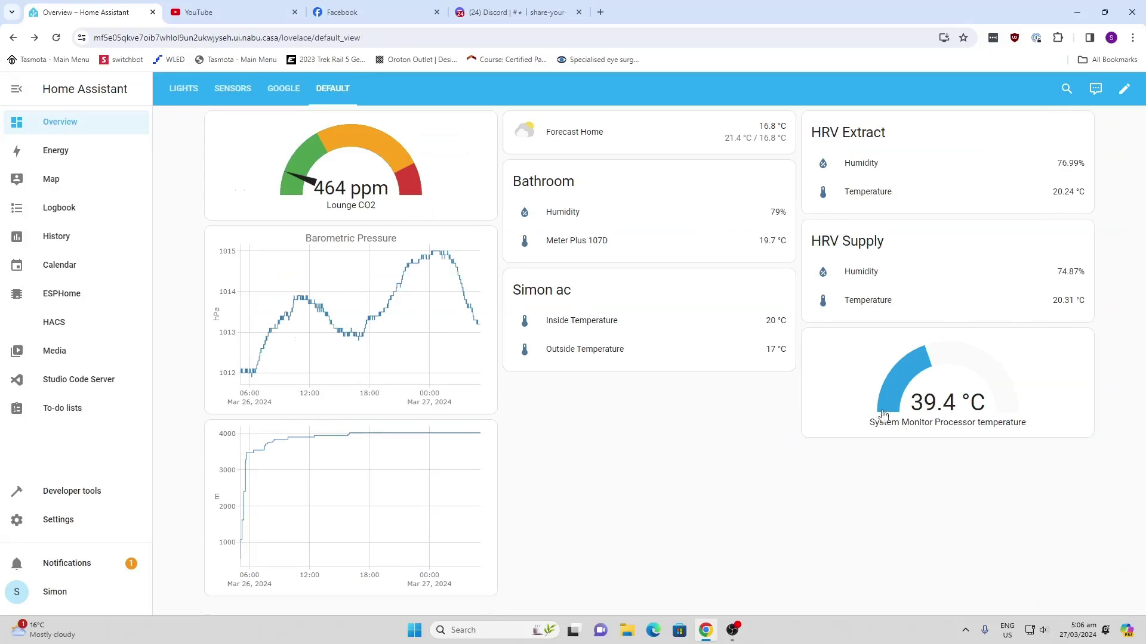